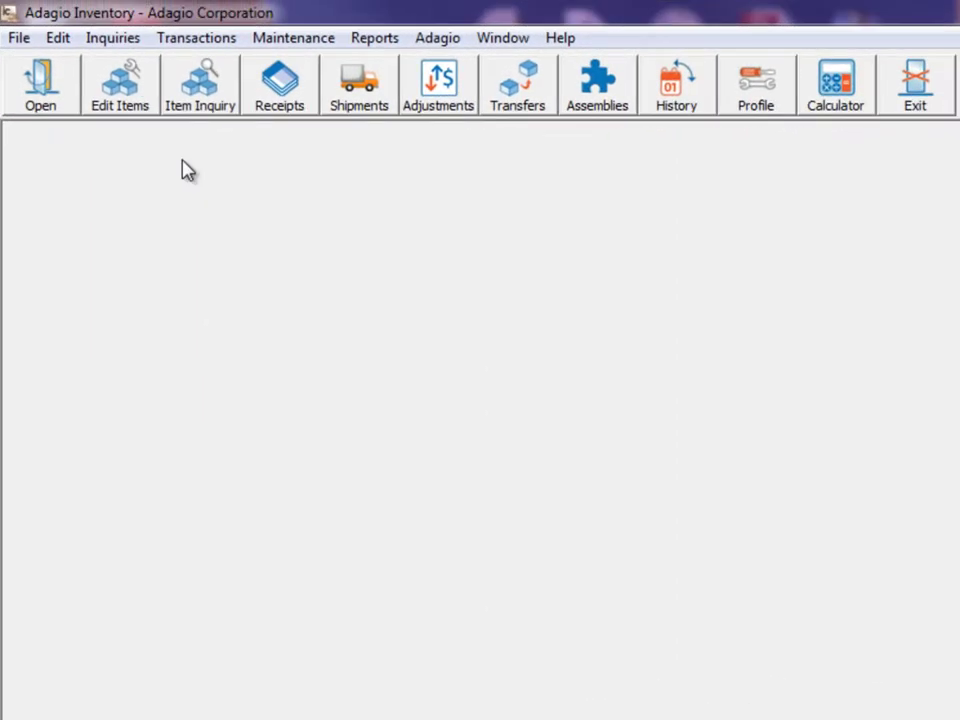
# Step: Bring up the Transactions > Physical Inventory submenu with its four options
pyautogui.click(184, 44)
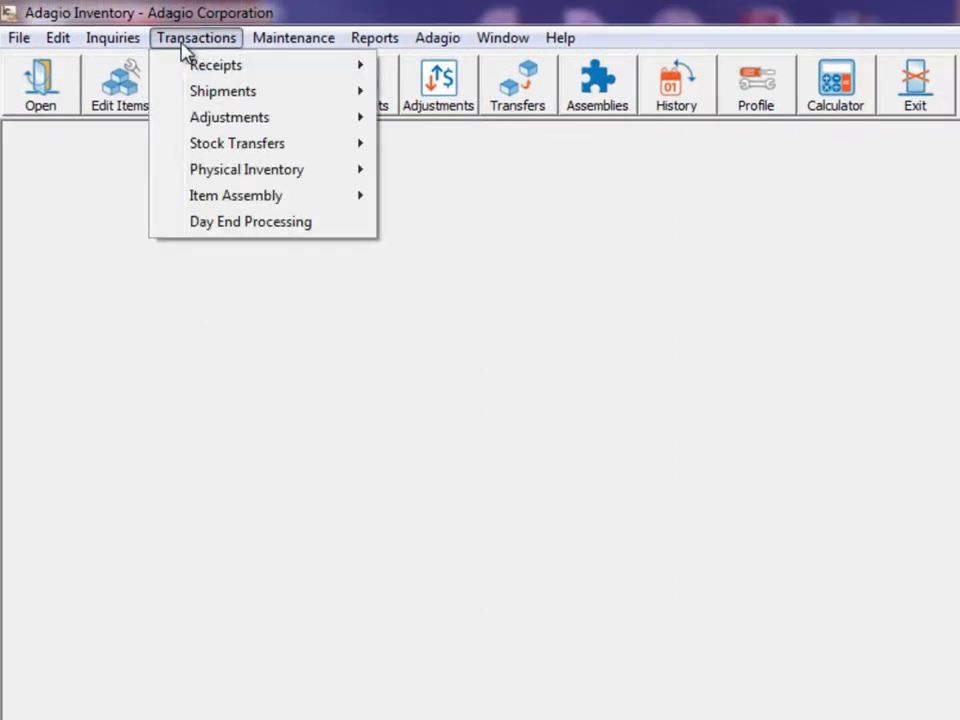
pyautogui.moveTo(326, 178)
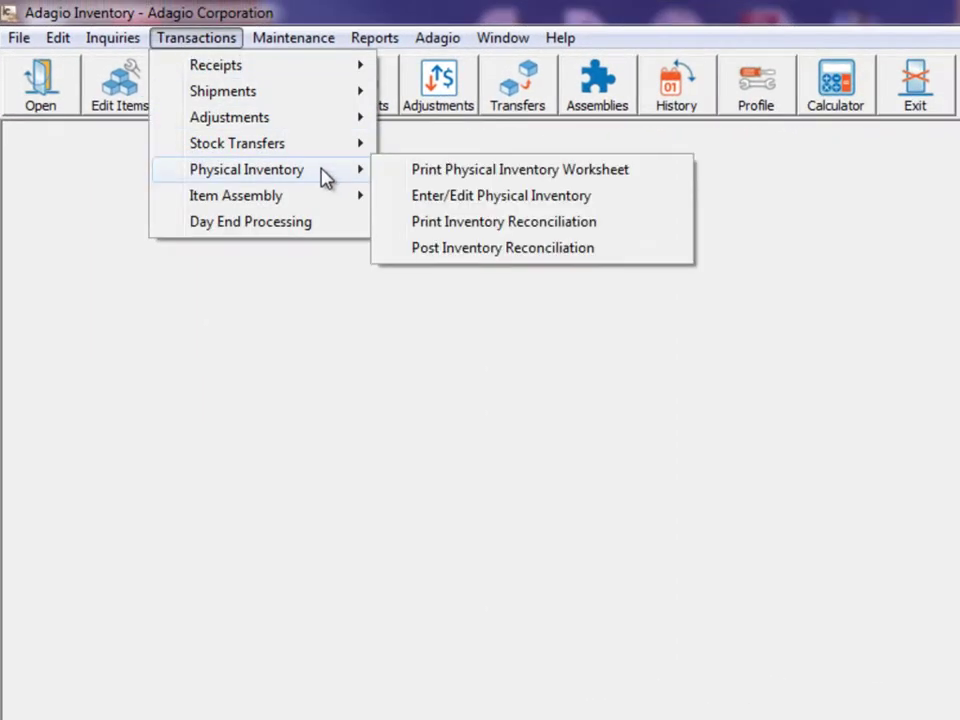
# Step: Set the worksheet to 'Items from loc. only', Picking sequence second sort, suppressing inactive and 0-qty items
pyautogui.click(383, 169)
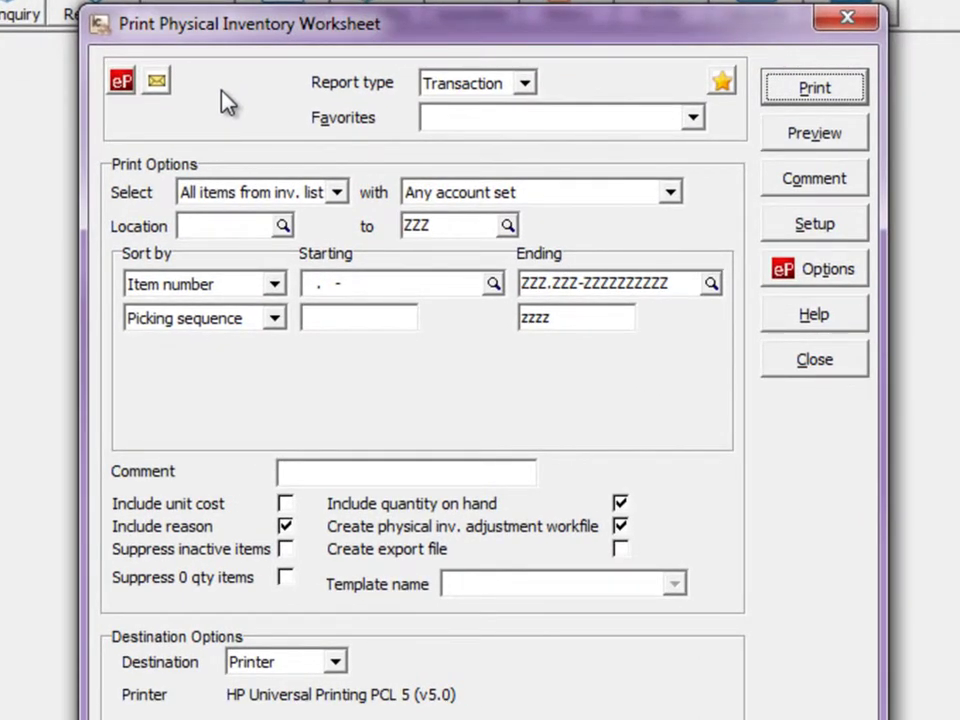
pyautogui.click(336, 192)
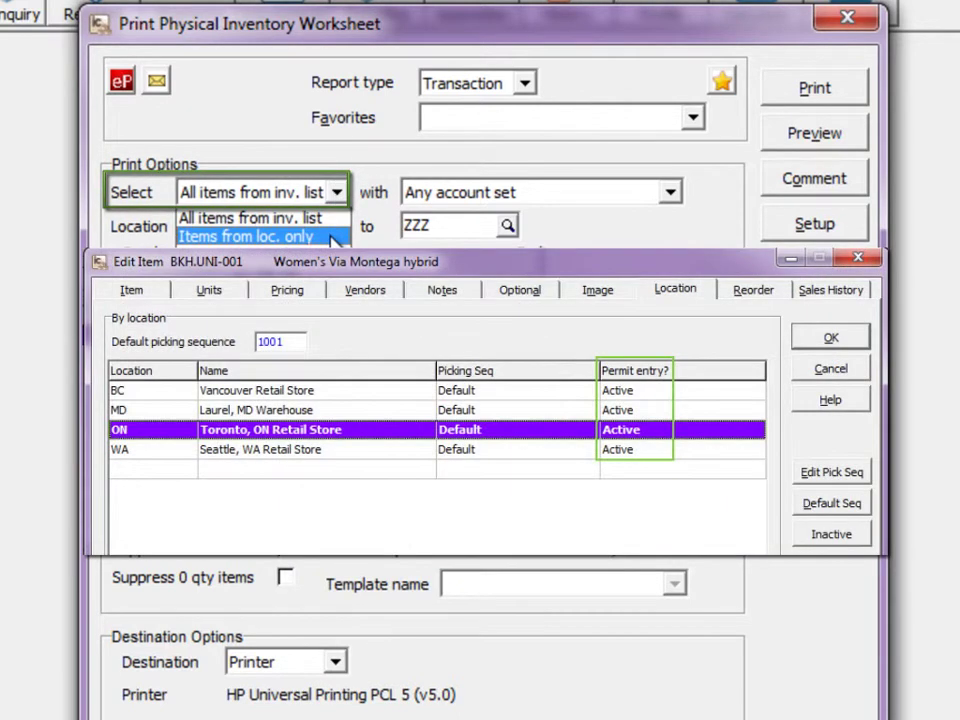
pyautogui.click(300, 237)
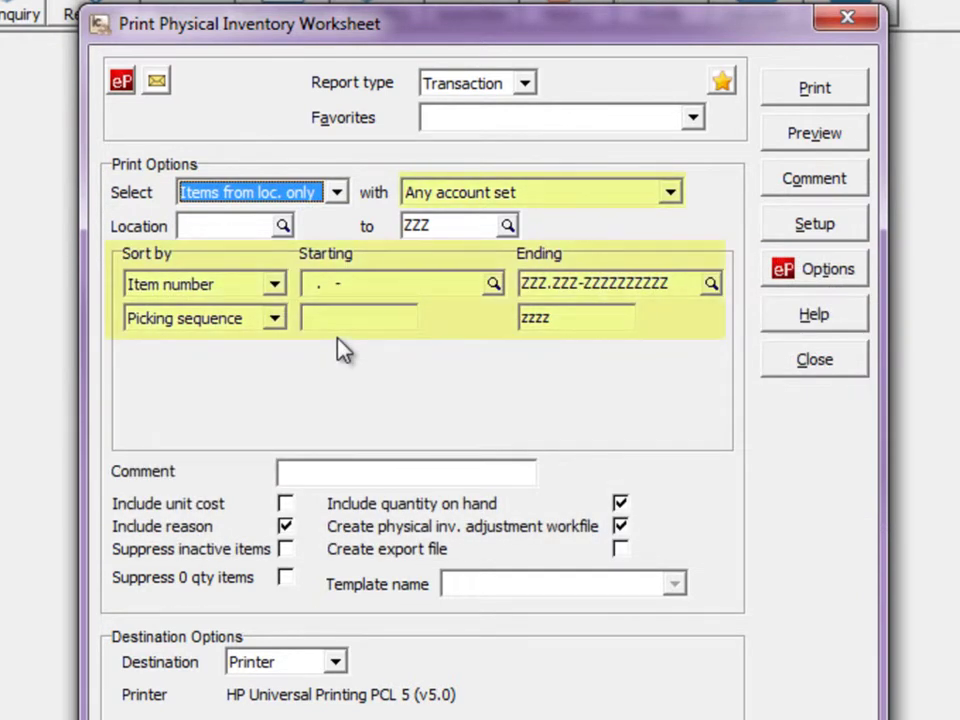
pyautogui.click(280, 322)
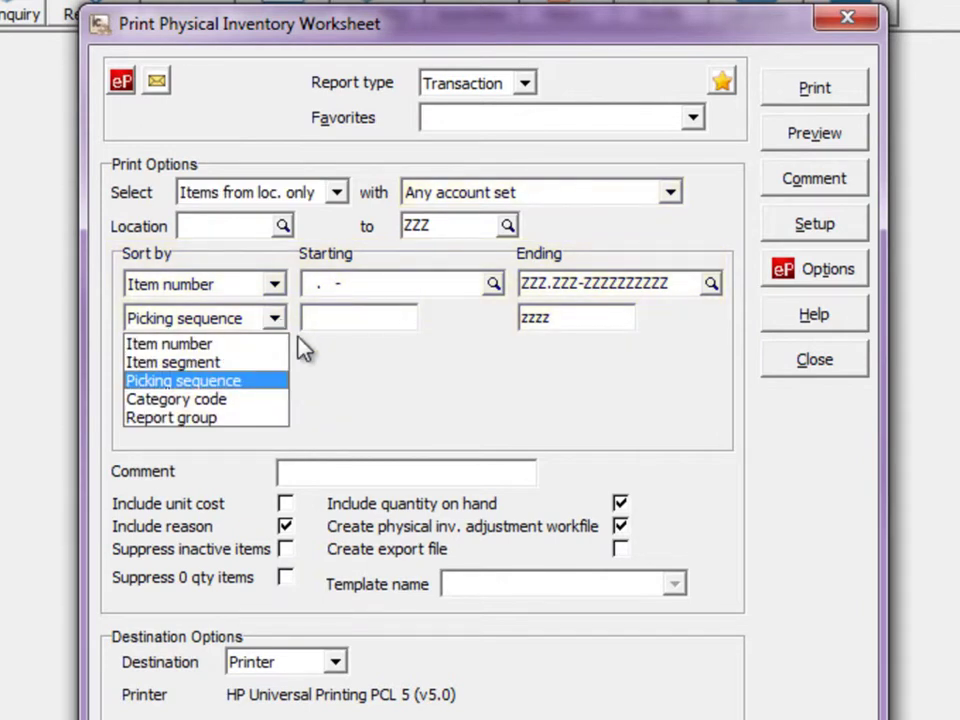
pyautogui.click(311, 353)
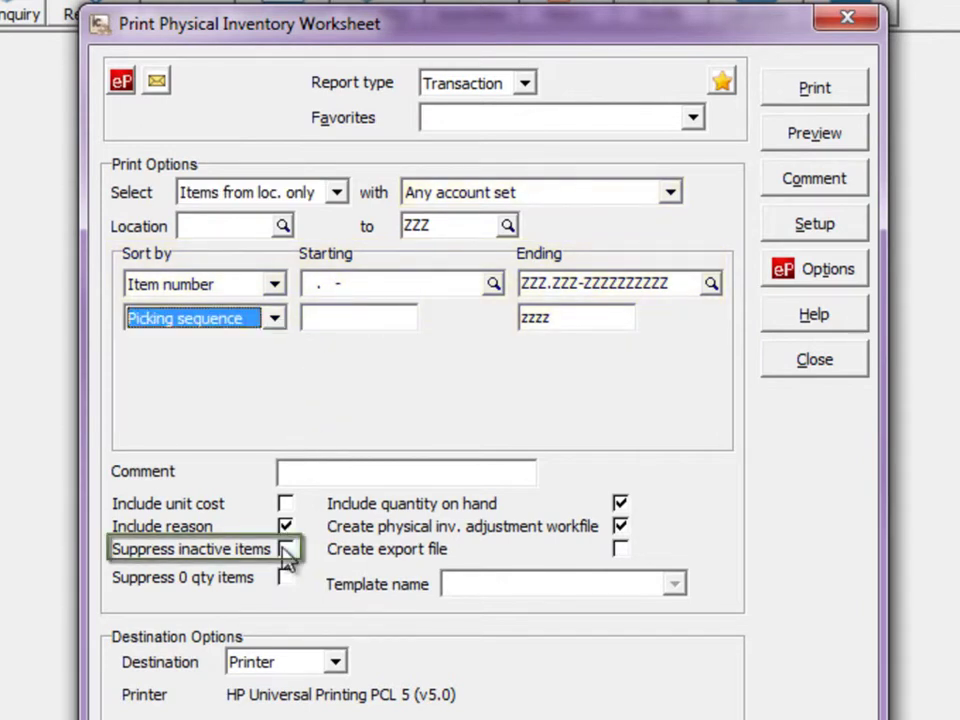
pyautogui.click(285, 550)
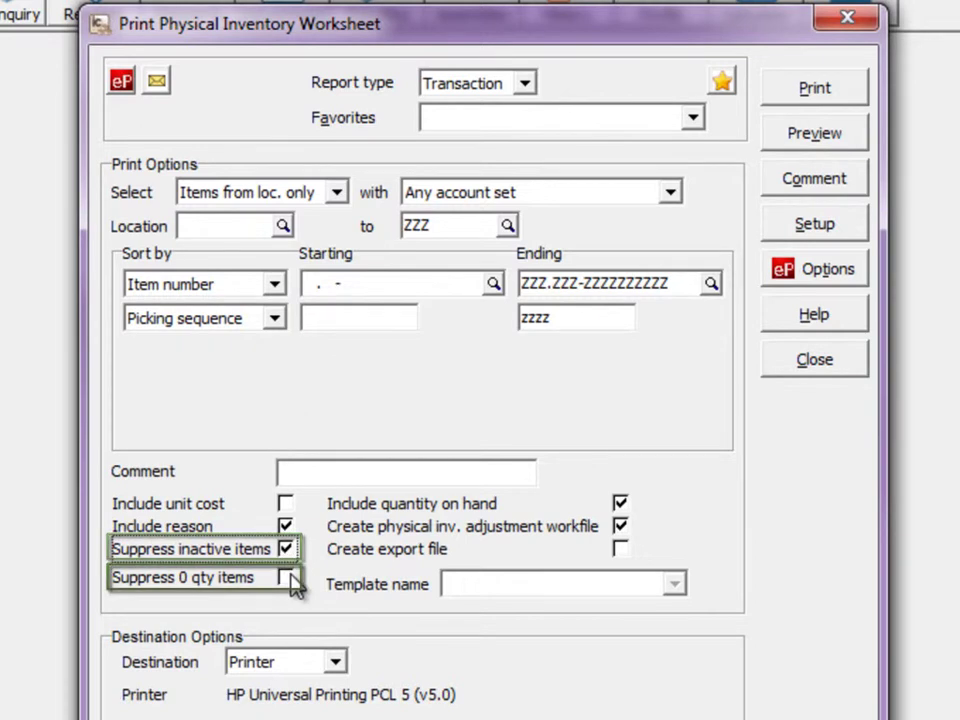
pyautogui.click(288, 579)
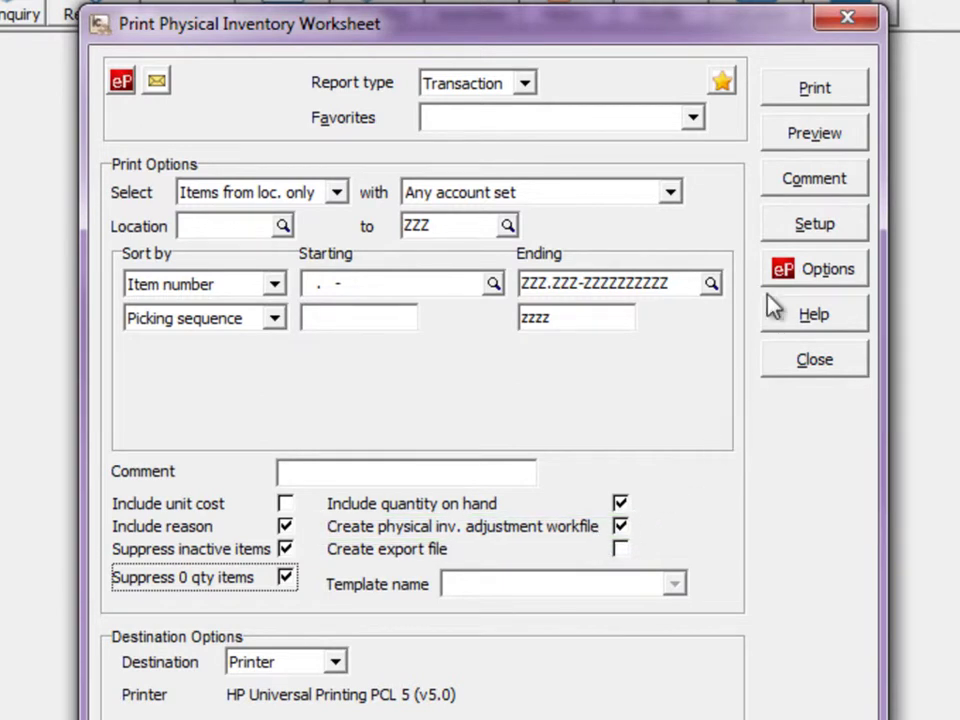
# Step: Preview the worksheet with a refreshed workfile, then load the 'Phys Inv Worksheet ON' favorite
pyautogui.click(814, 140)
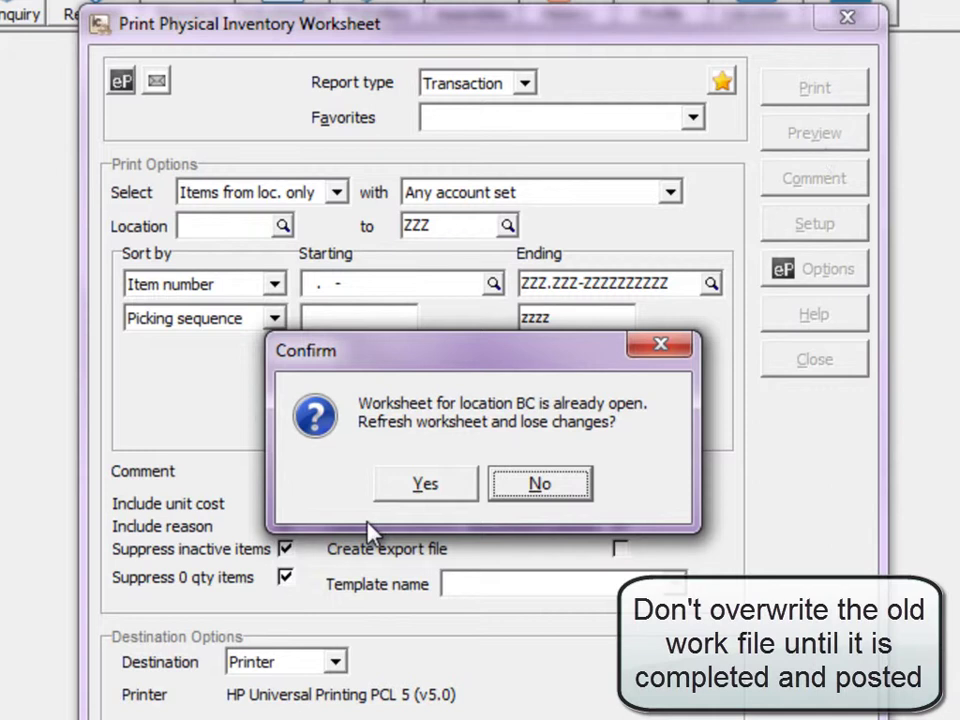
pyautogui.click(386, 496)
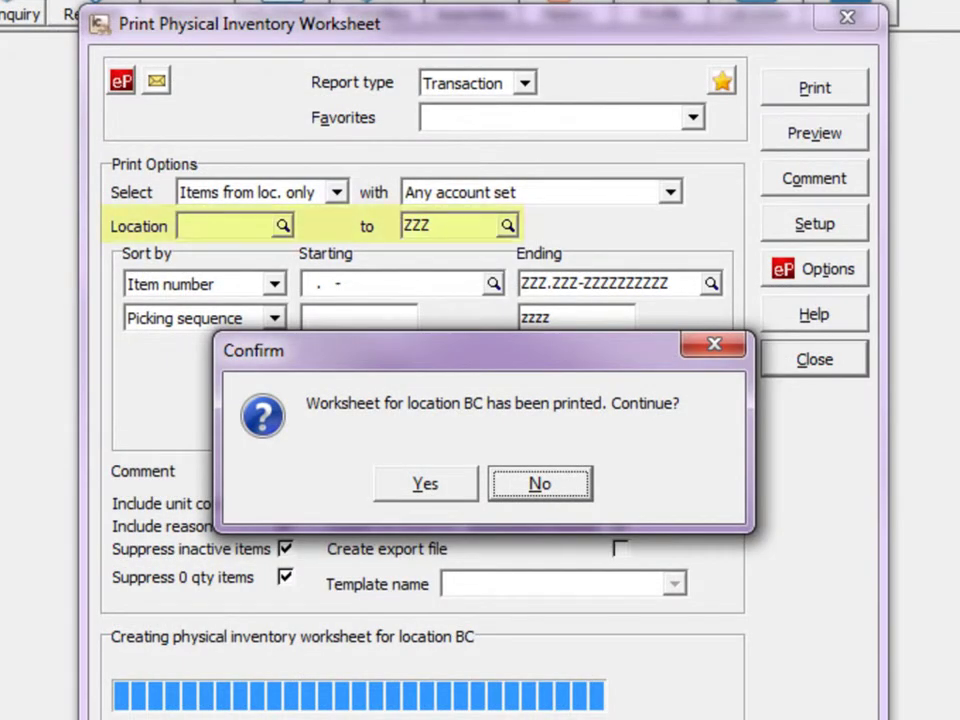
pyautogui.click(579, 496)
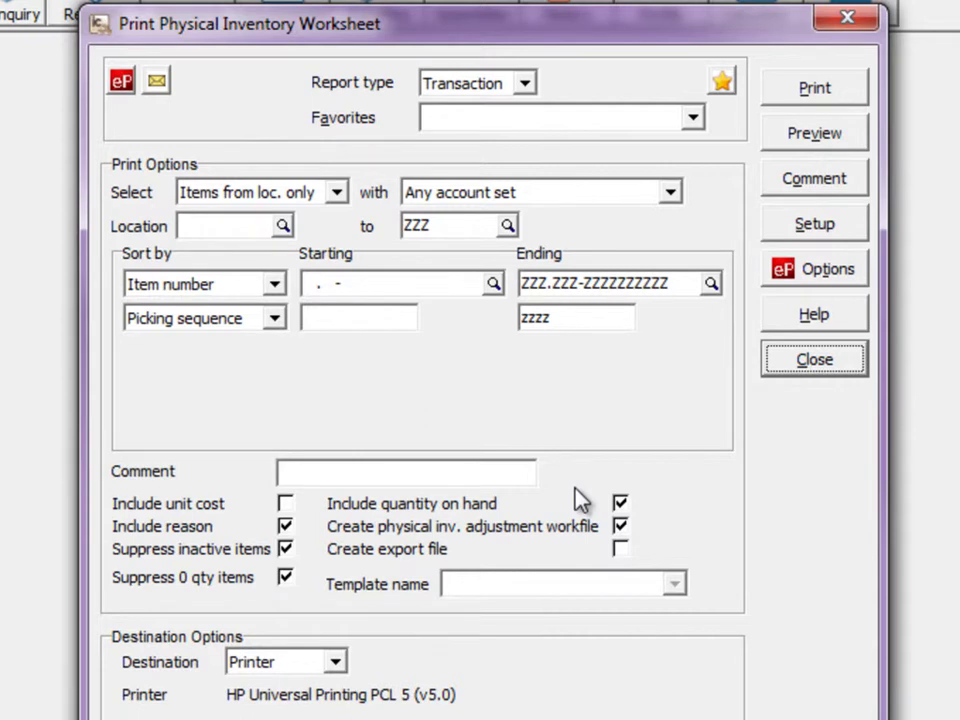
pyautogui.click(692, 118)
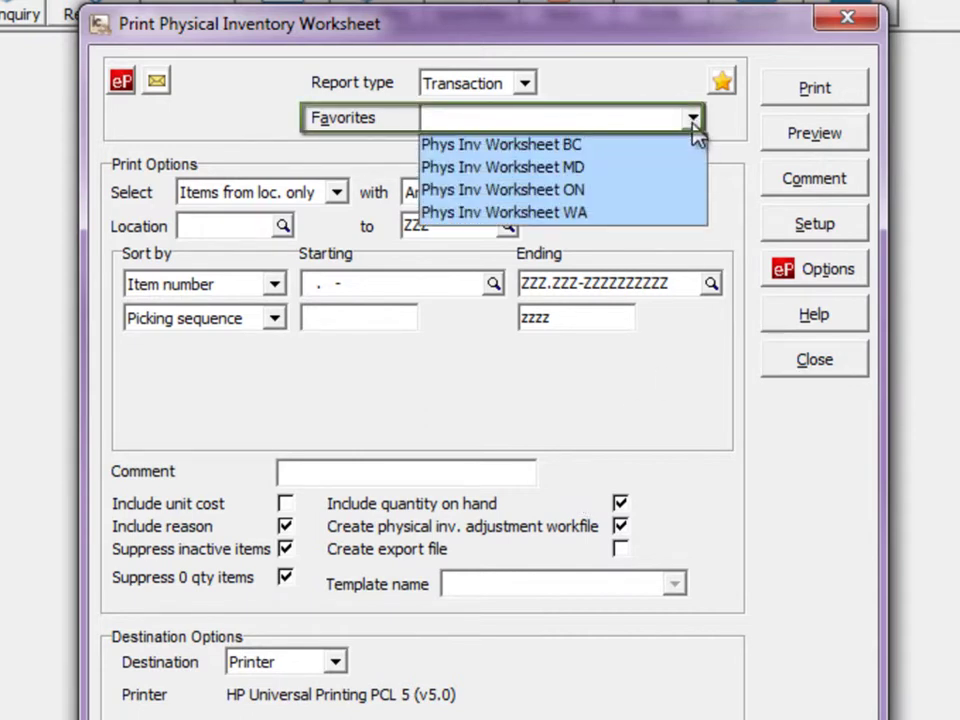
pyautogui.click(660, 192)
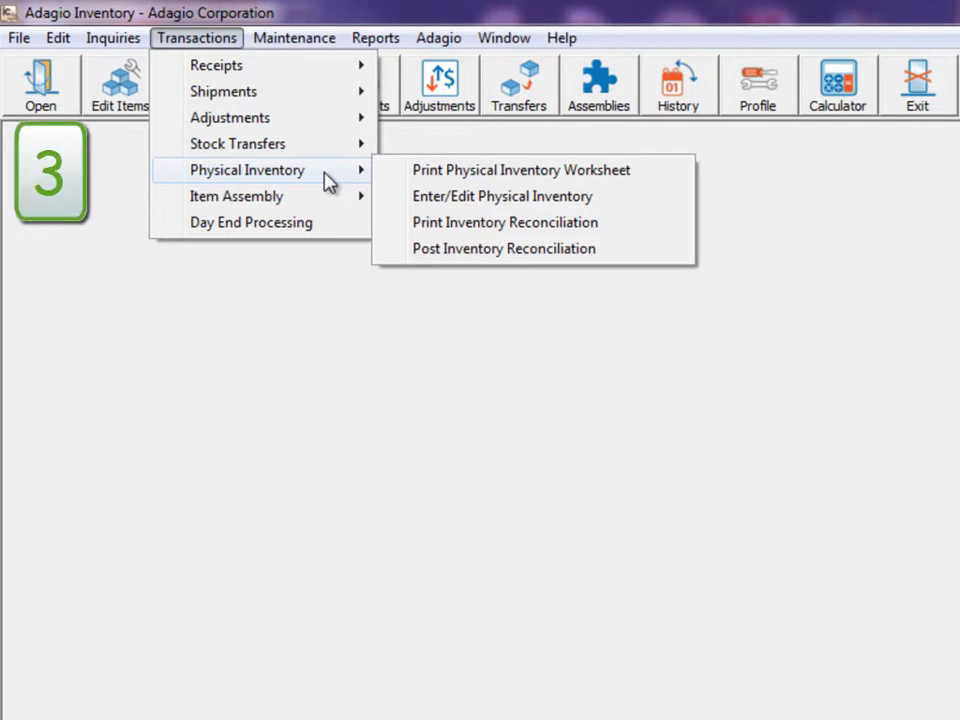
# Step: Open count entry for location ON, Toronto, ON Retail Store, with items sorted by item number
pyautogui.click(410, 205)
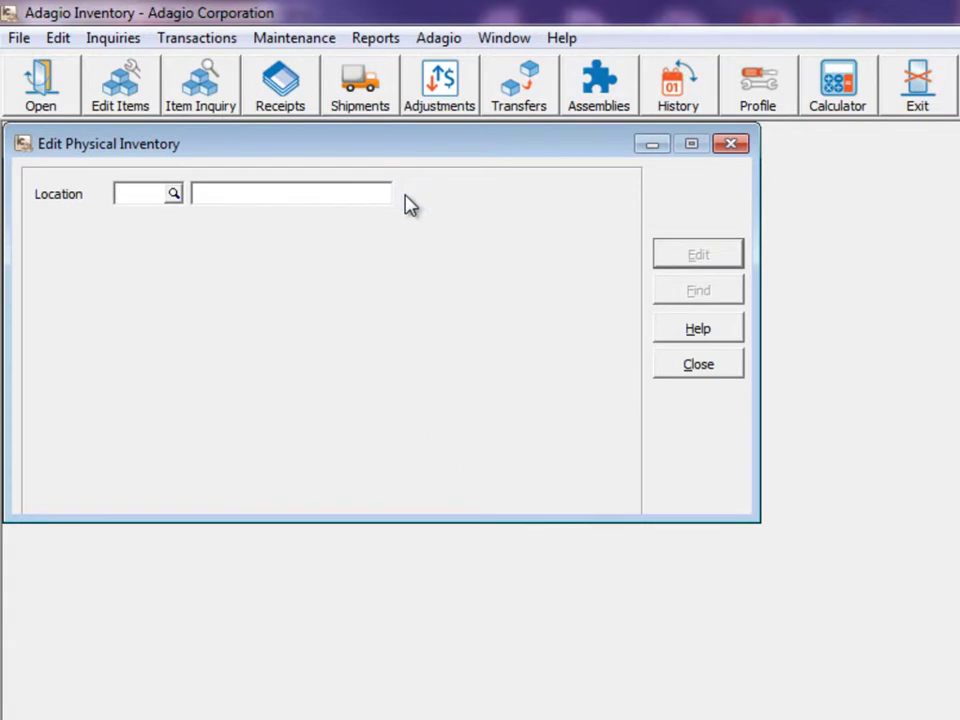
pyautogui.click(176, 195)
pyautogui.doubleClick(200, 322)
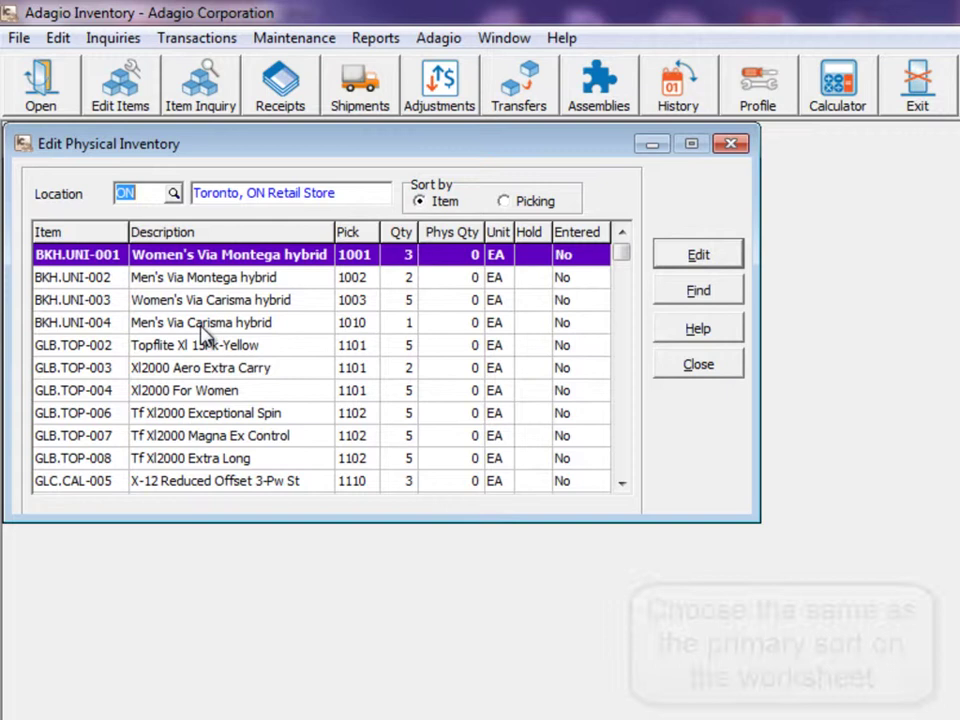
pyautogui.click(505, 202)
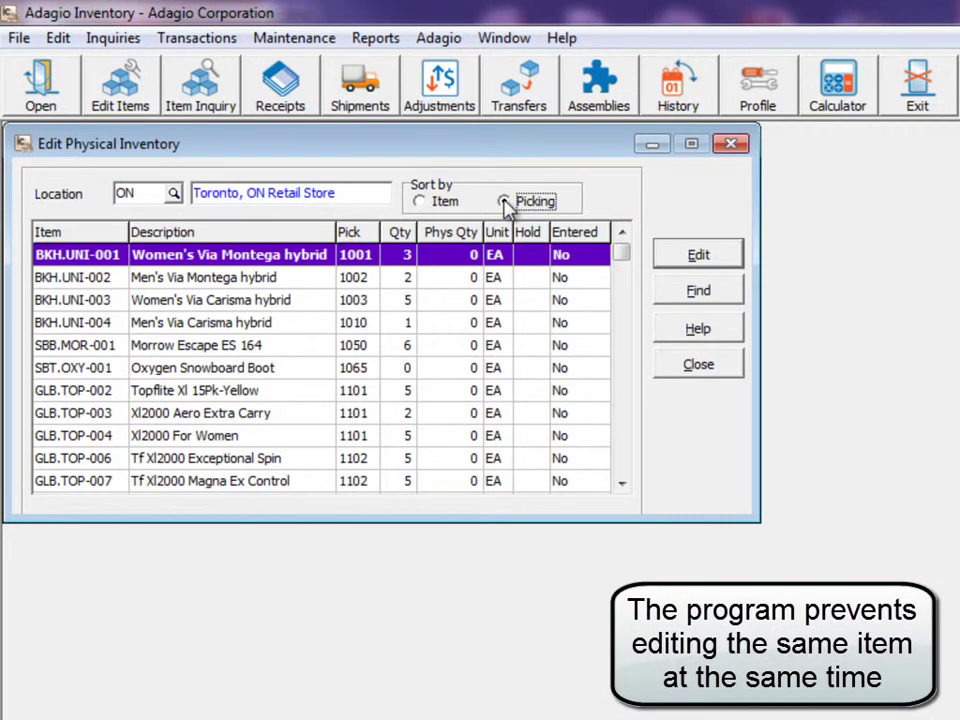
pyautogui.click(455, 204)
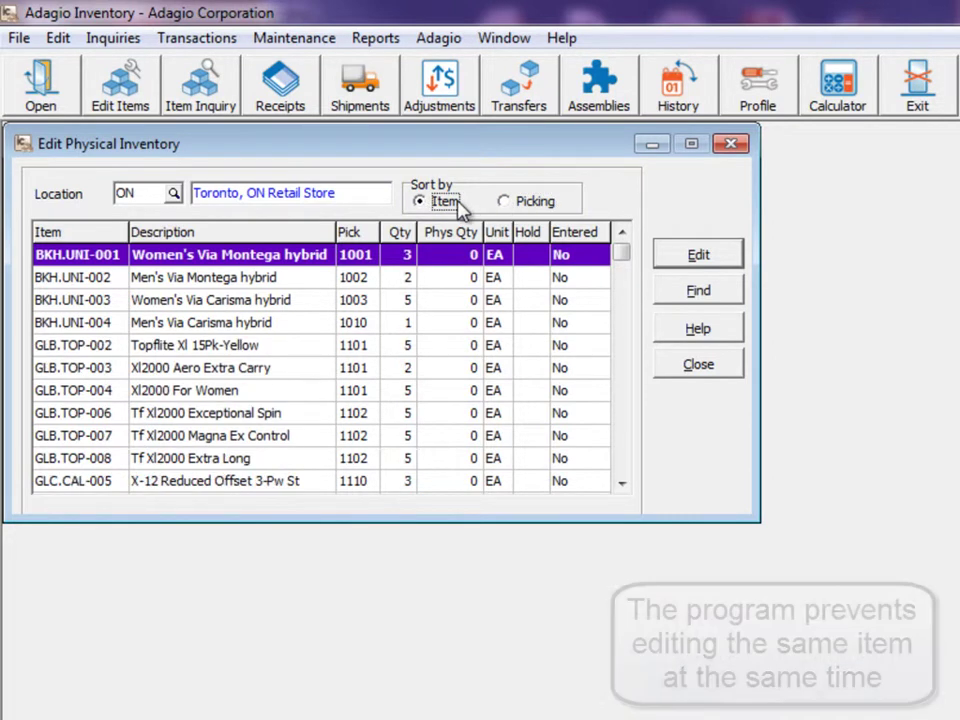
# Step: Record counts for the BKH.UNI items: 3 for BKH.UNI-001 and 2 for BKH.UNI-004
pyautogui.doubleClick(333, 262)
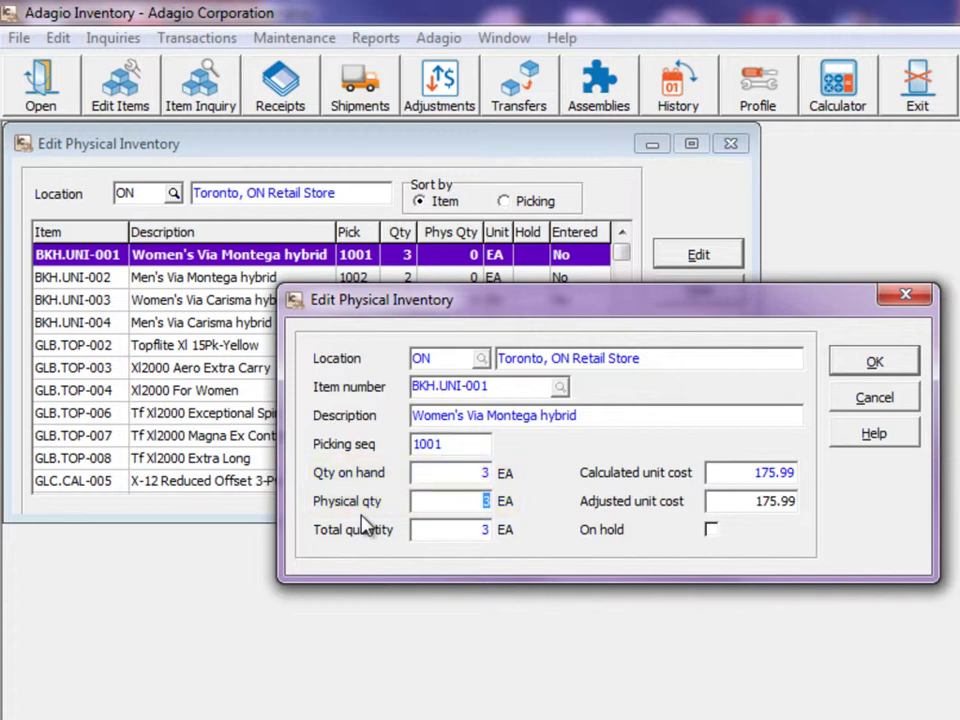
pyautogui.click(845, 373)
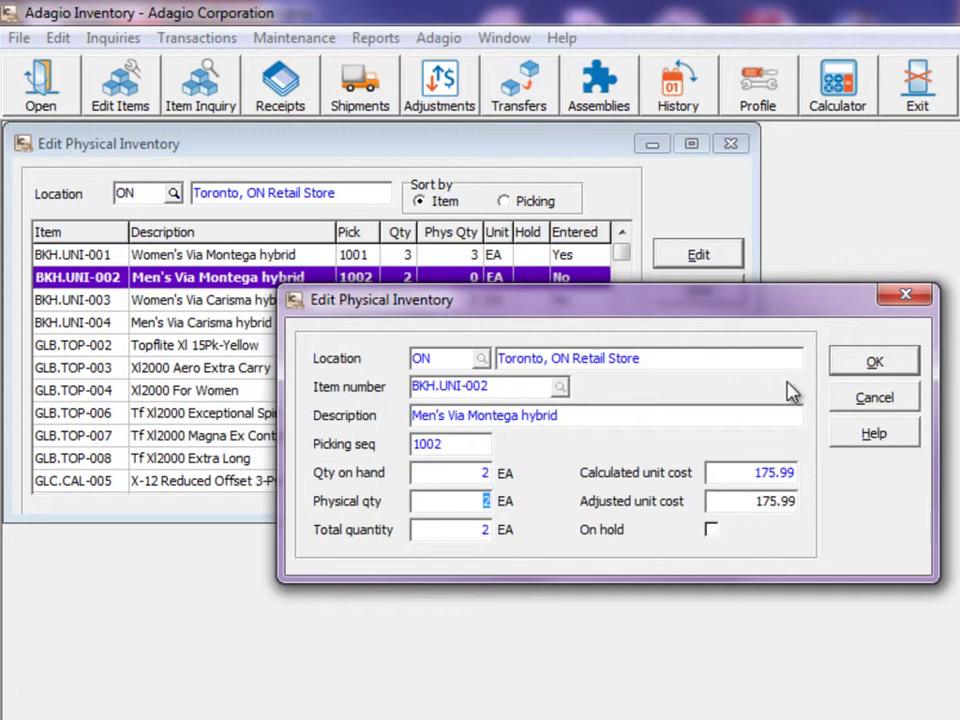
pyautogui.press('Return')
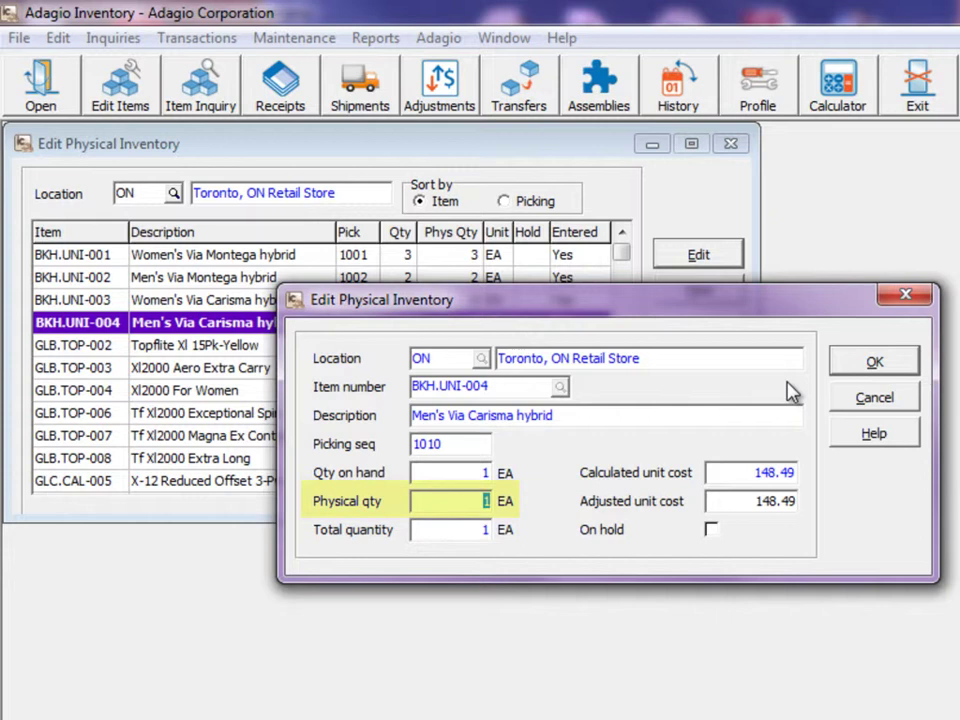
pyautogui.write('2')
pyautogui.press('Tab')
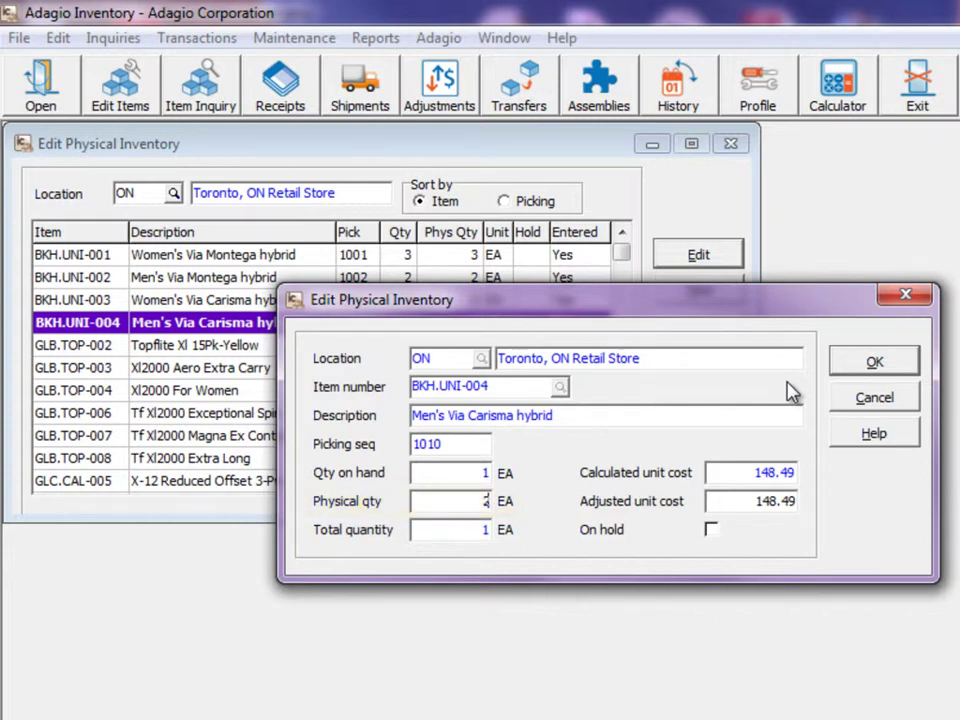
pyautogui.press('Return')
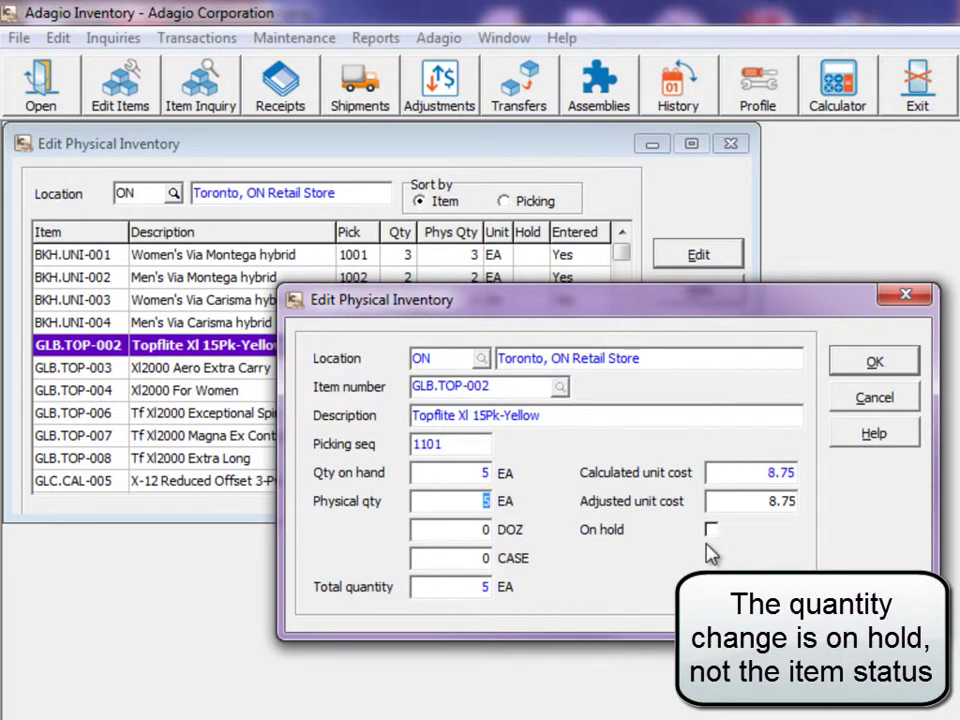
# Step: Cancel the next item's count dialog without making changes
pyautogui.click(855, 399)
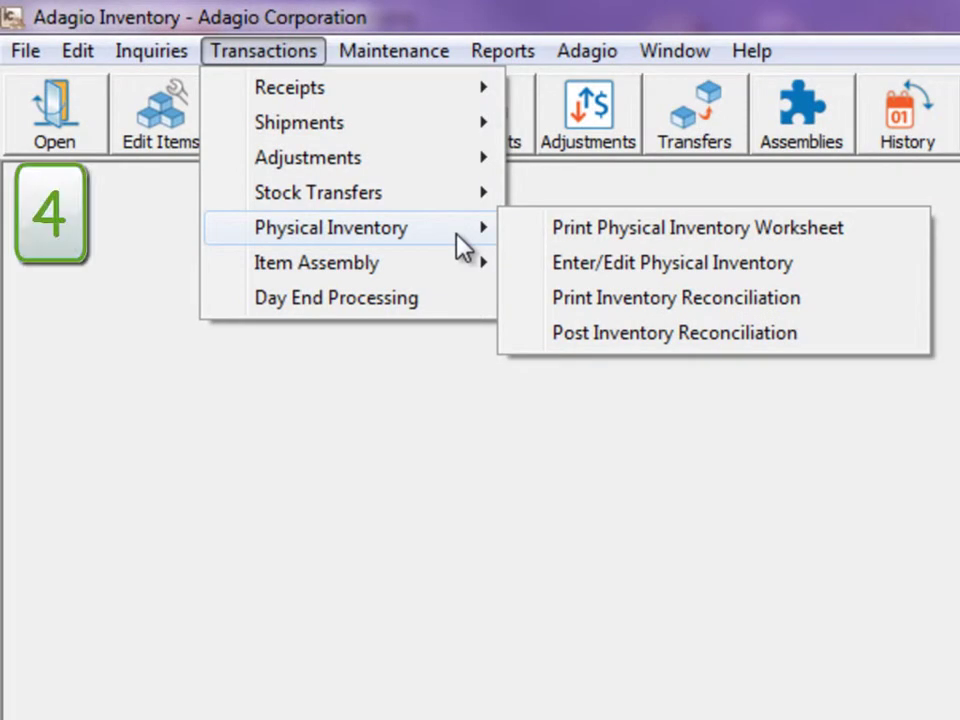
# Step: Print the inventory reconciliation with 'Show items with quantity variance only' checked
pyautogui.click(520, 292)
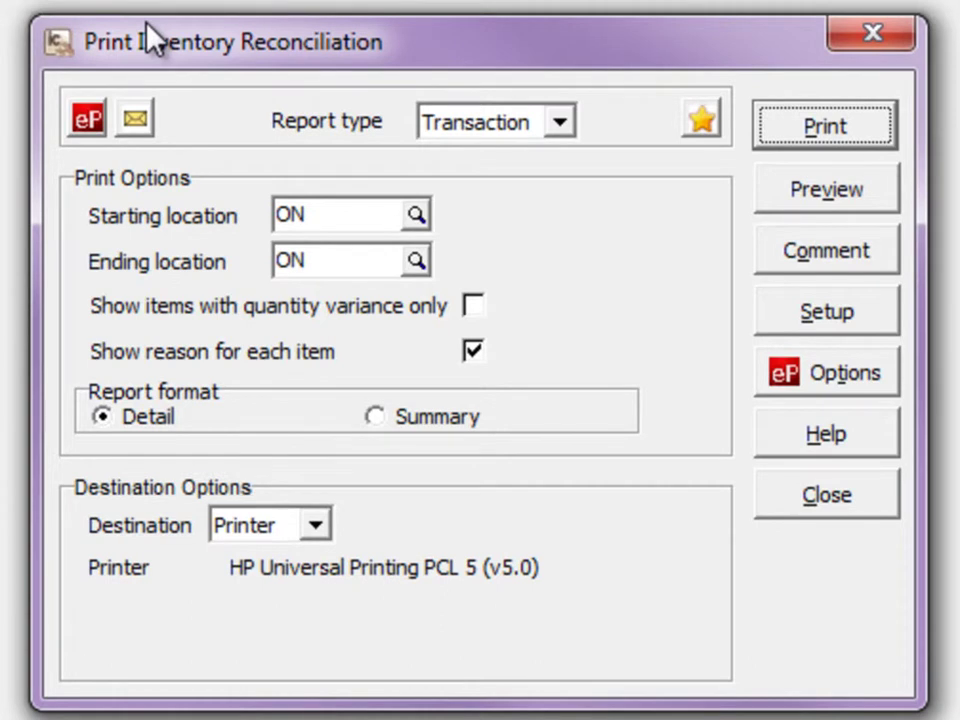
pyautogui.click(470, 312)
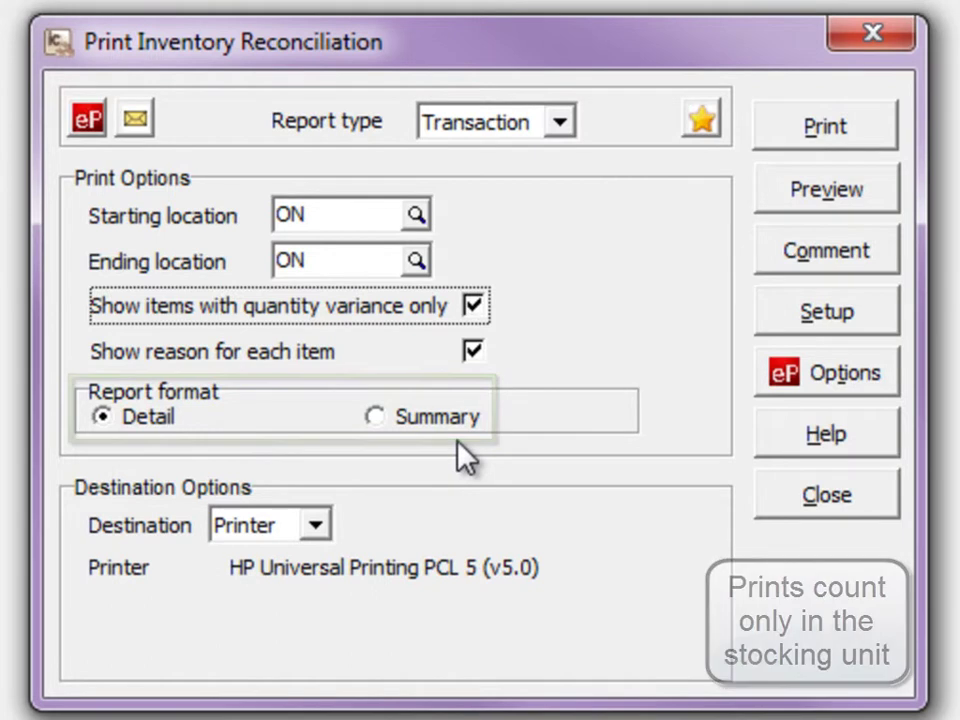
pyautogui.click(800, 118)
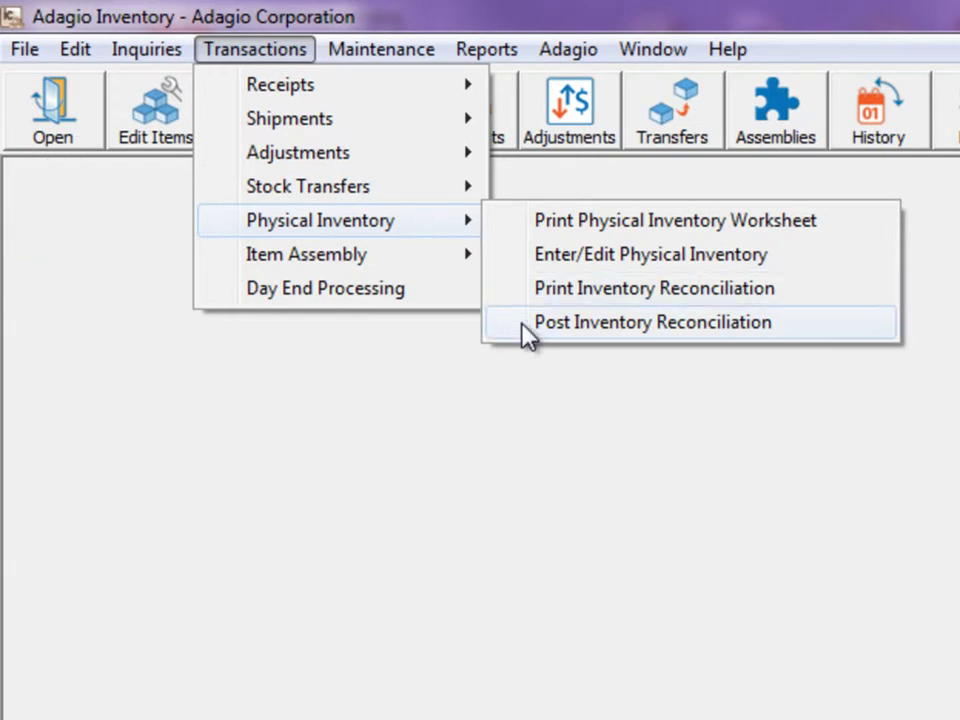
# Step: Open Post Inventory Reconciliation for location ON, Toronto, ON Retail Store
pyautogui.click(560, 302)
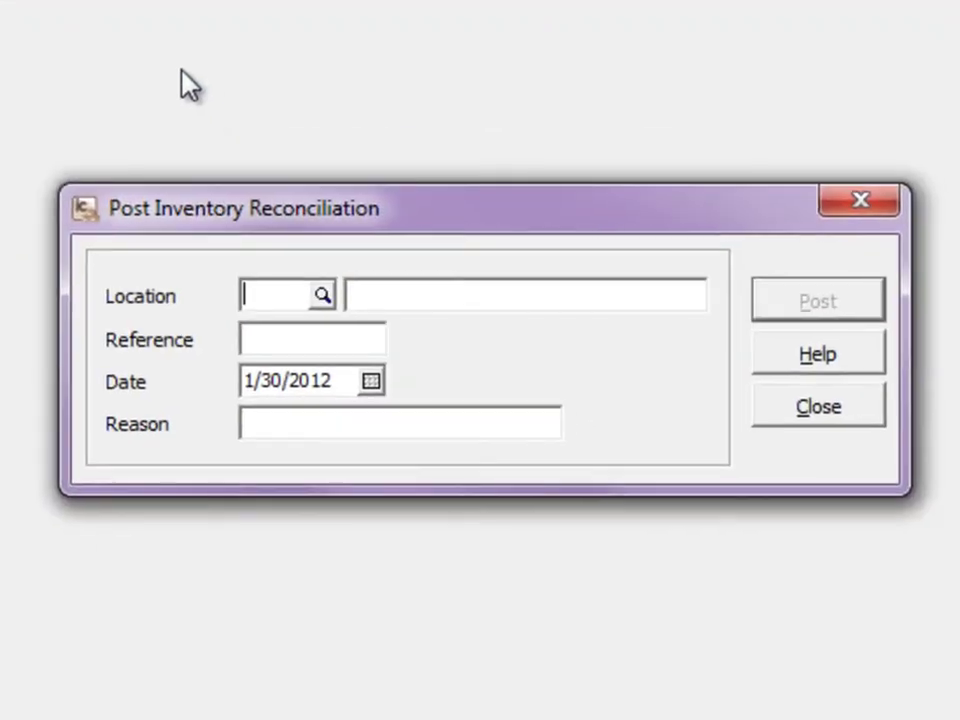
pyautogui.click(322, 295)
pyautogui.doubleClick(336, 482)
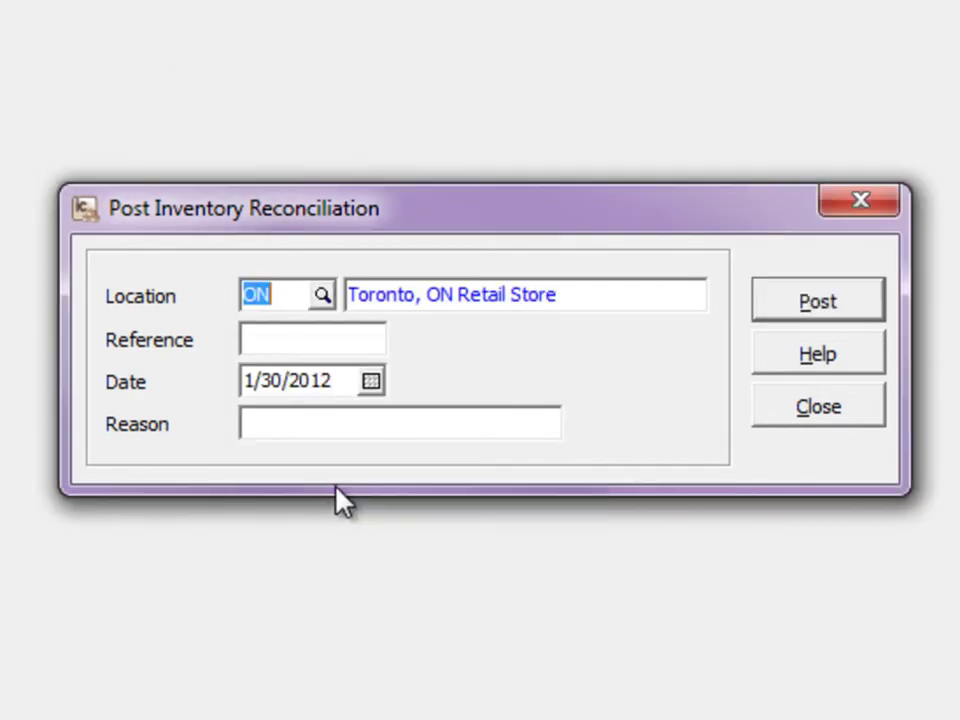